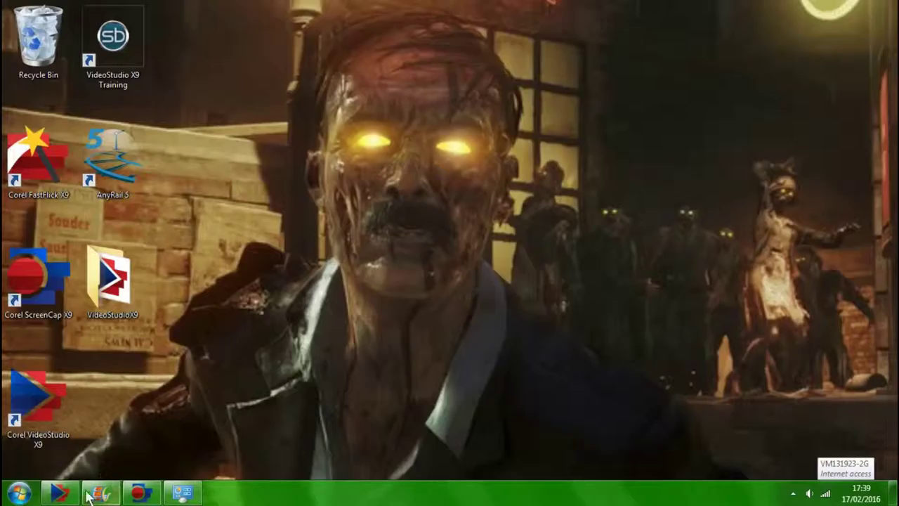
# Step: Bring VideoStudio up, then switch to Windows Live Movie Maker's empty My Movie project
pyautogui.click(59, 492)
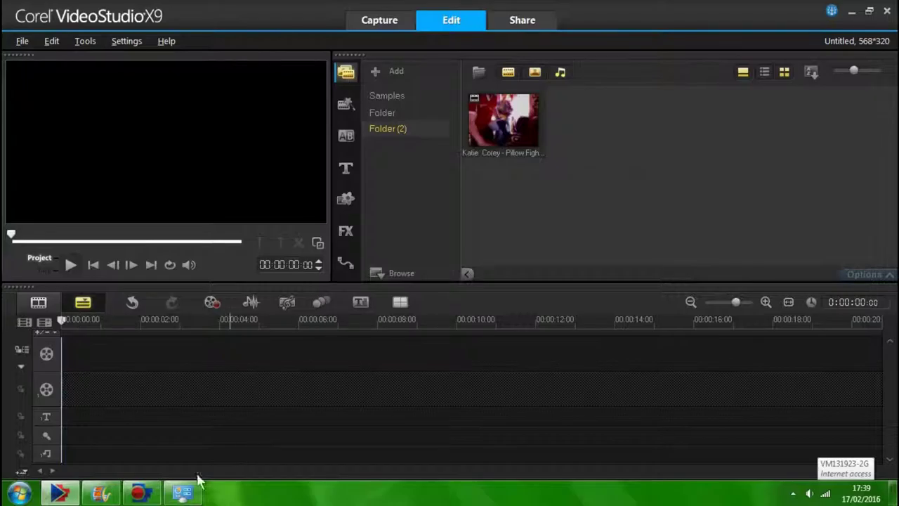
pyautogui.click(107, 496)
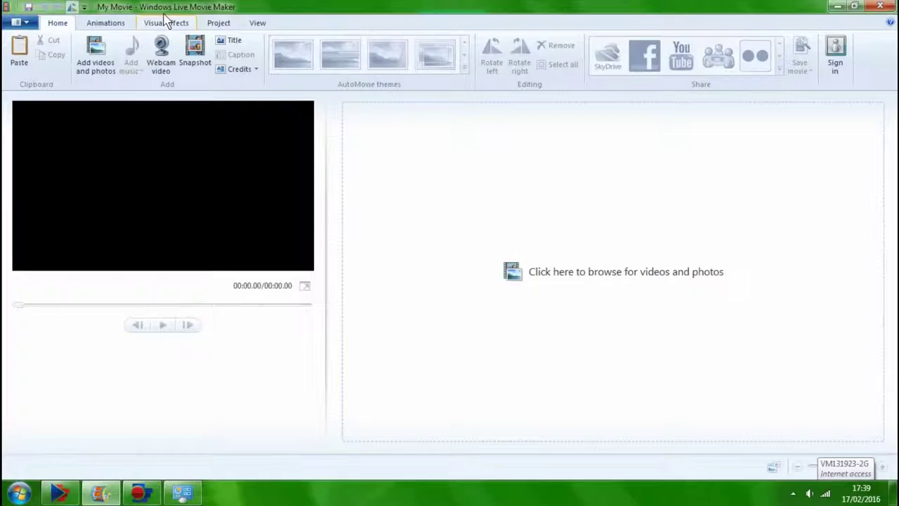
# Step: Minimize both VideoStudio and Movie Maker so the Windows desktop shows
pyautogui.click(60, 493)
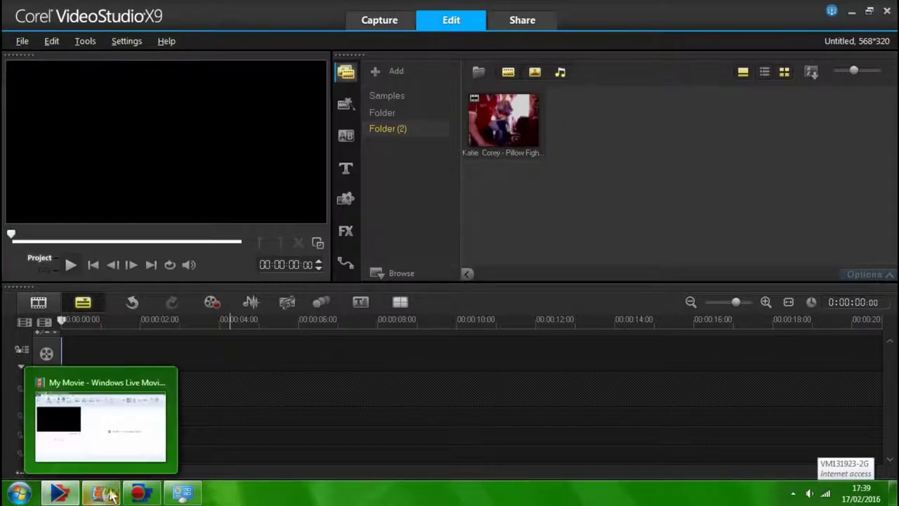
pyautogui.click(854, 12)
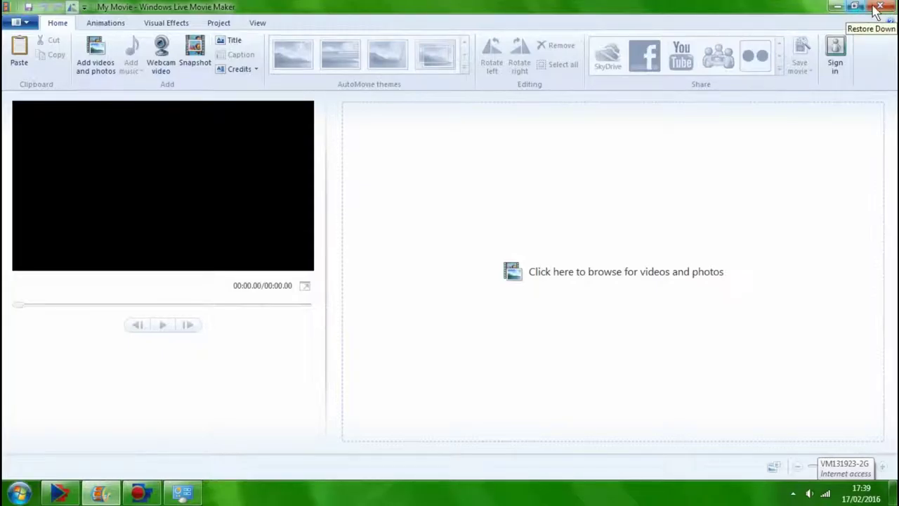
pyautogui.click(837, 6)
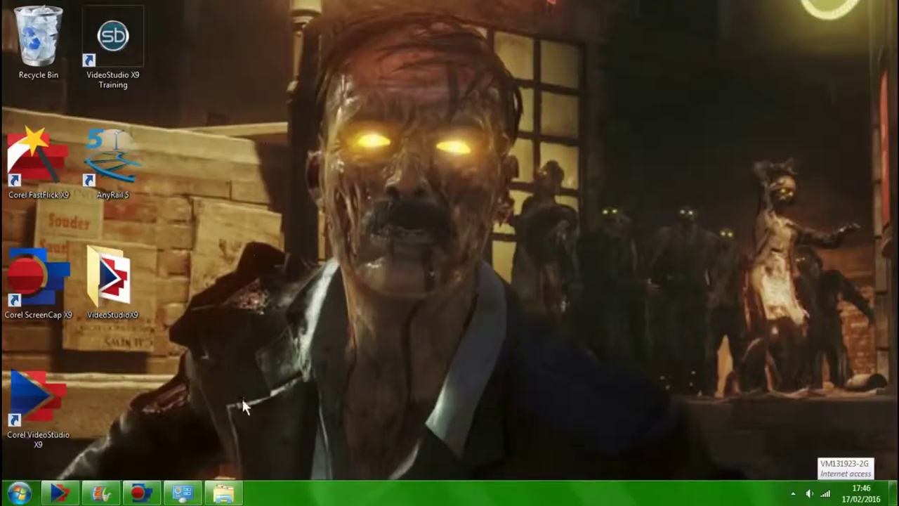
# Step: Restore and minimize Movie Maker twice, then return to VideoStudio with Capture 01.wmv on the timeline
pyautogui.click(103, 494)
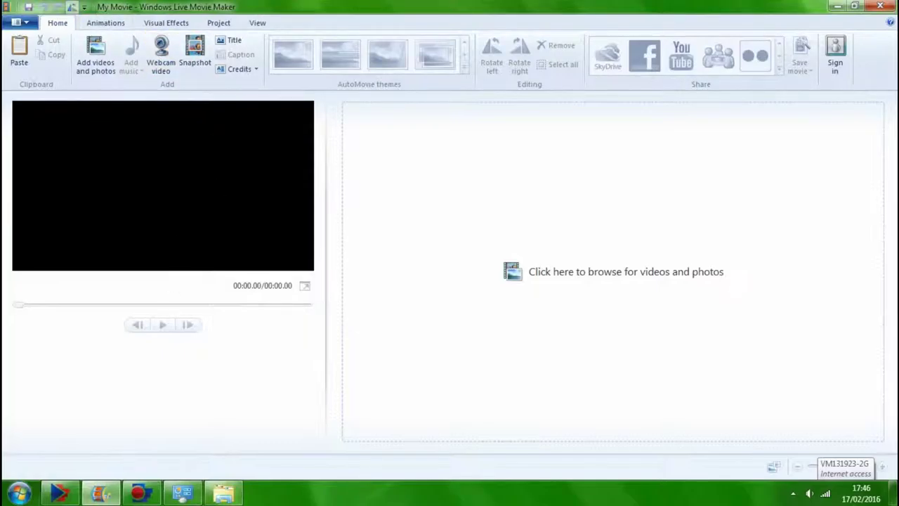
pyautogui.click(101, 495)
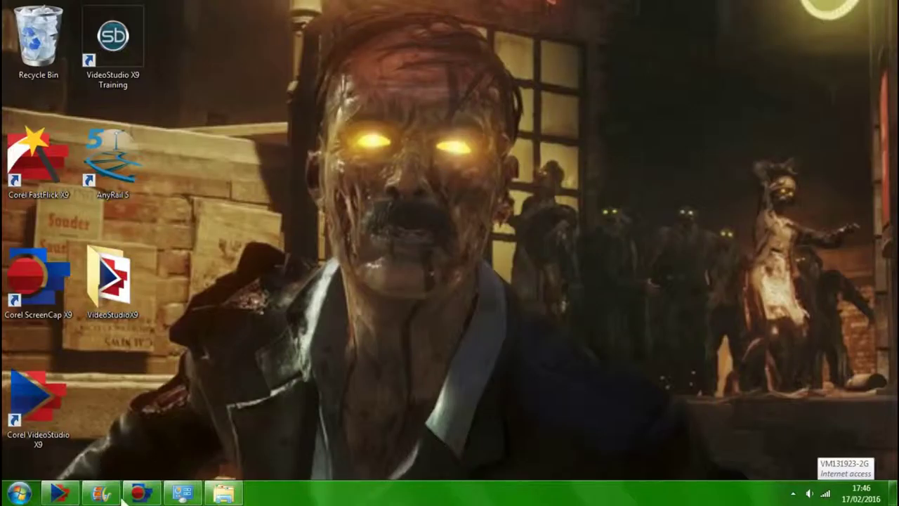
pyautogui.moveTo(128, 498)
pyautogui.click(100, 493)
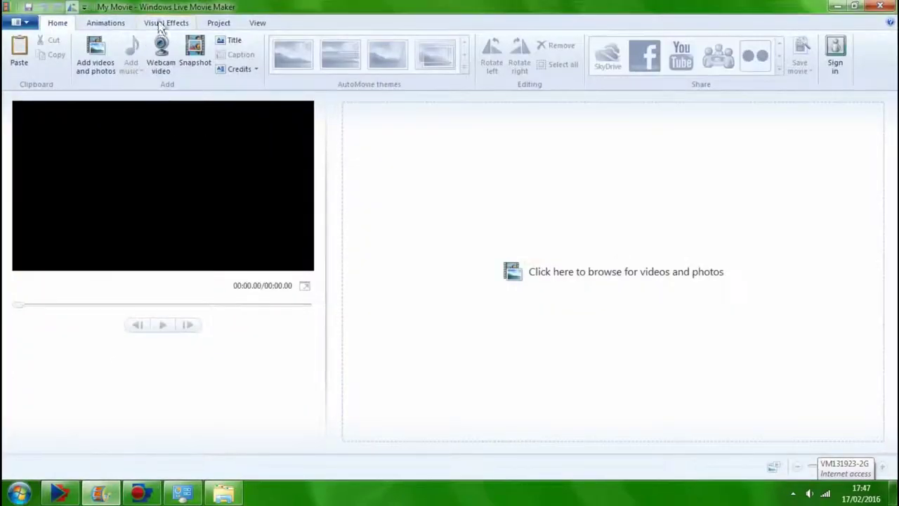
pyautogui.click(100, 494)
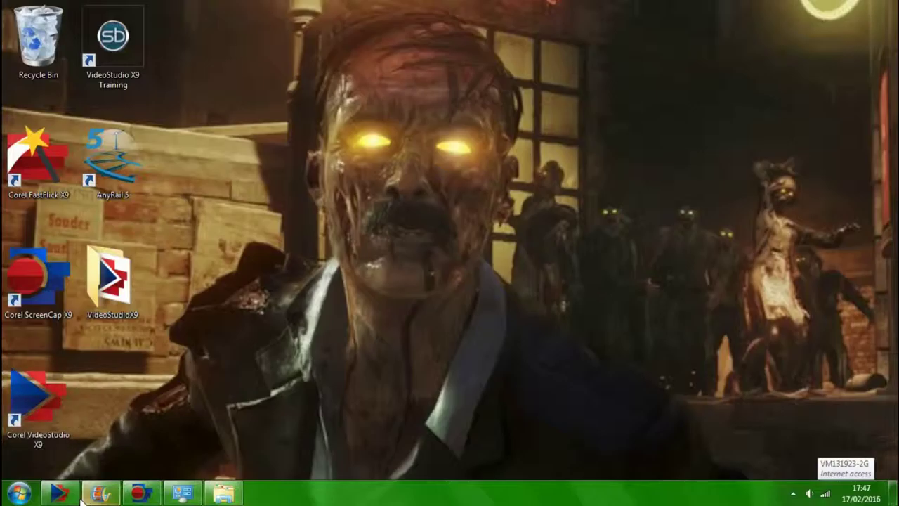
pyautogui.click(76, 497)
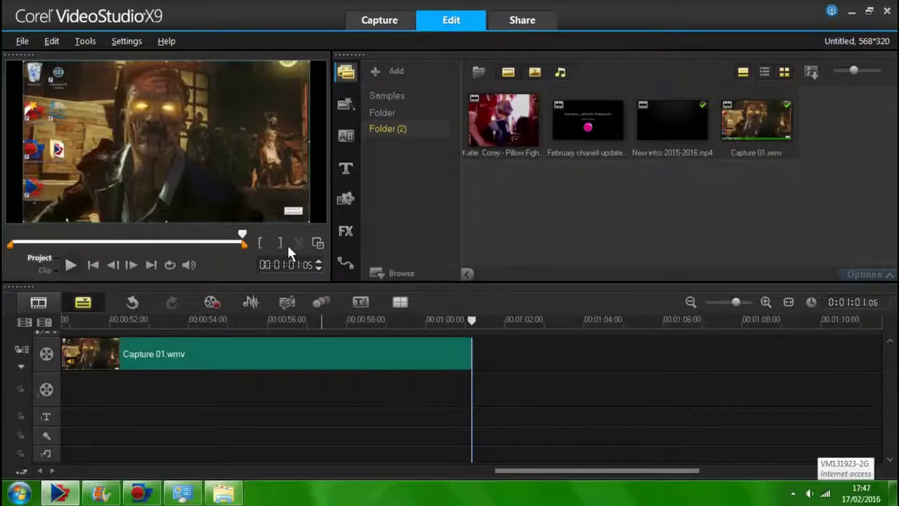
# Step: Delete the Capture 01.wmv and New intro 2015-2016.mp4 clips from the timeline
pyautogui.click(325, 353)
pyautogui.press('Delete')
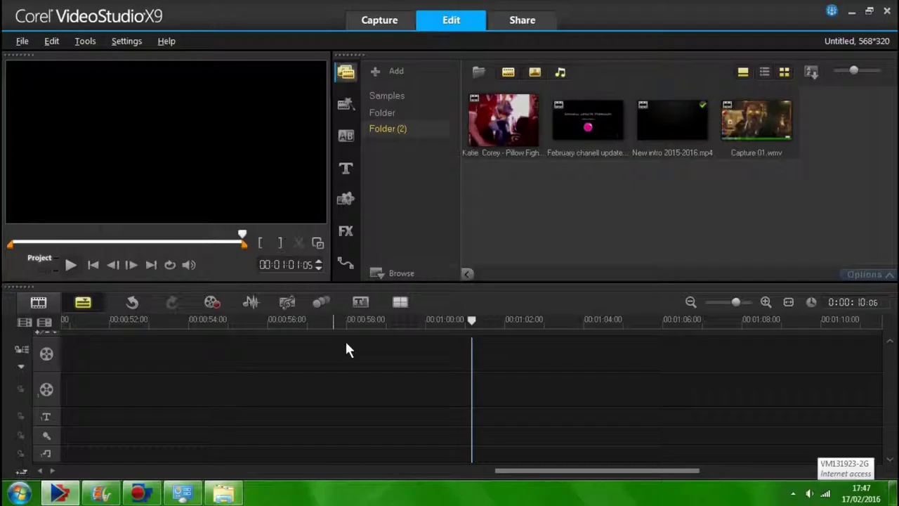
pyautogui.moveTo(539, 470); pyautogui.dragTo(105, 470)
pyautogui.click(195, 341)
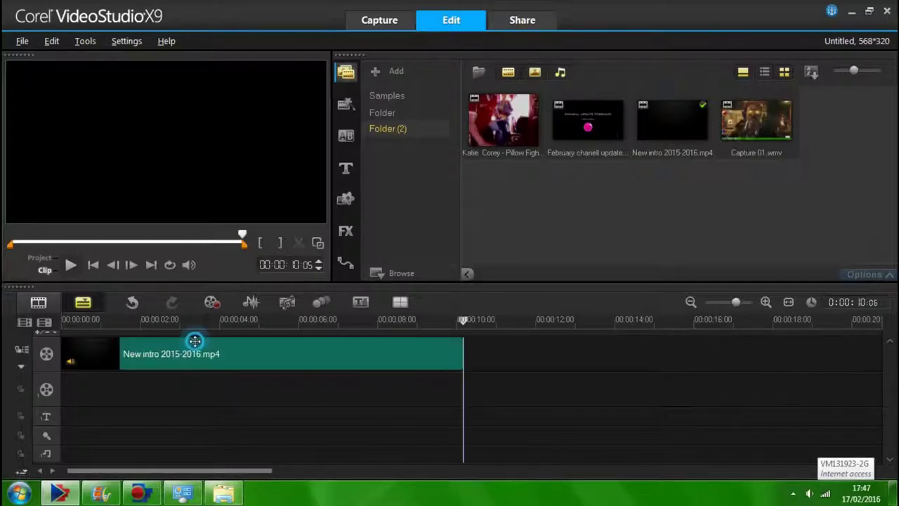
pyautogui.click(229, 367)
pyautogui.press('Delete')
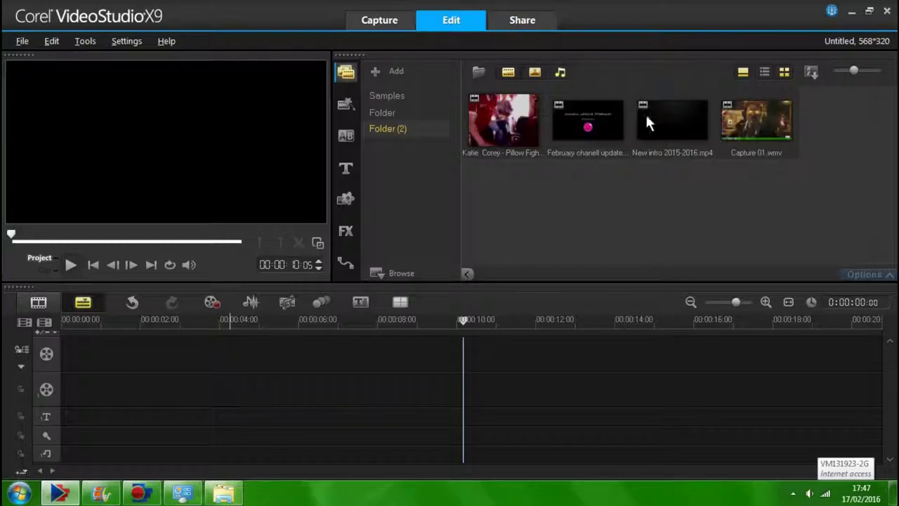
# Step: Put February chanell update.mp4 on the video track, trim about 10 seconds off its start, and play it
pyautogui.moveTo(587, 134); pyautogui.dragTo(65, 358)
pyautogui.click(190, 353)
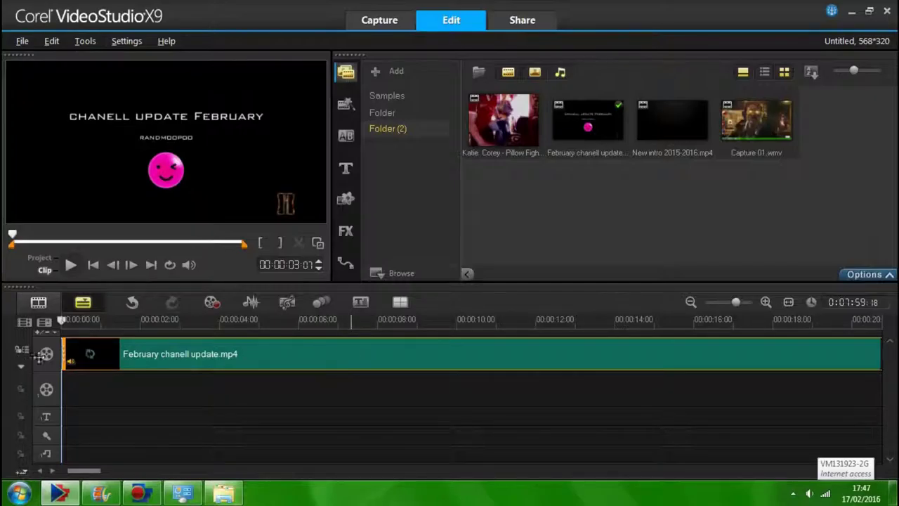
pyautogui.moveTo(65, 360); pyautogui.dragTo(491, 351)
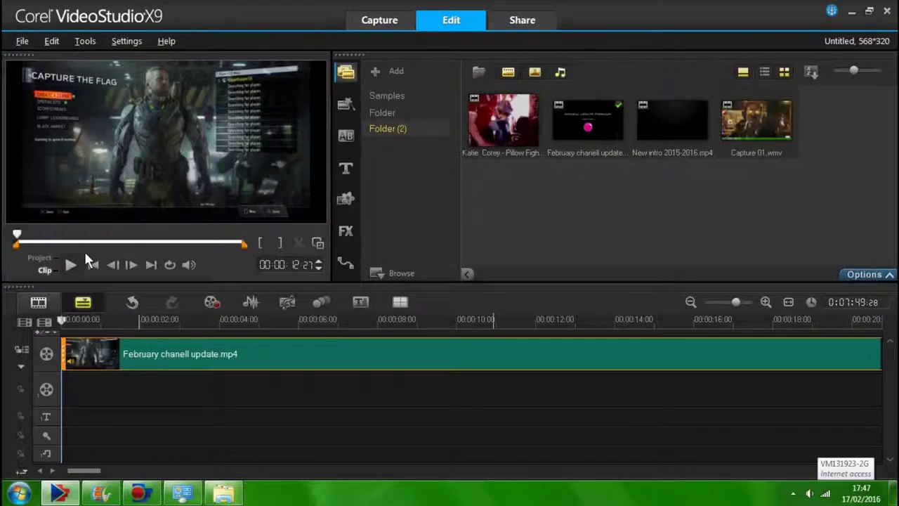
pyautogui.click(74, 262)
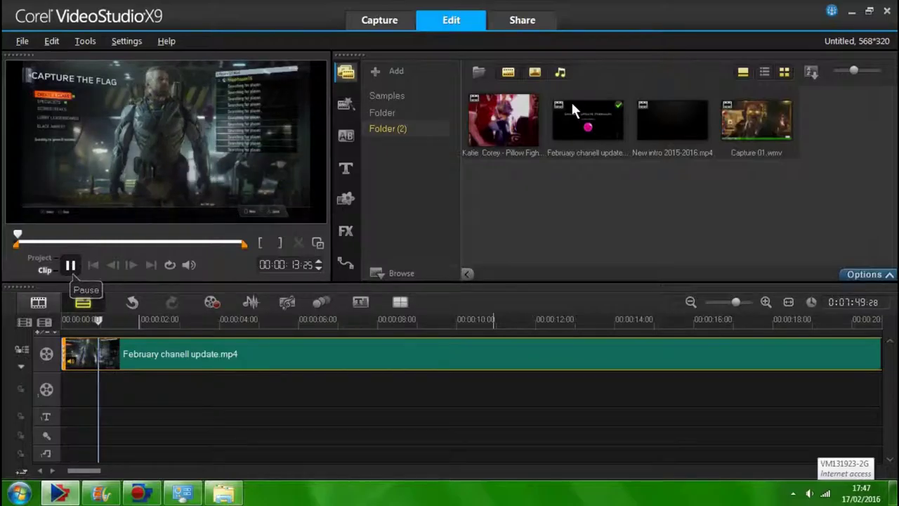
pyautogui.moveTo(520, 123); pyautogui.dragTo(102, 387)
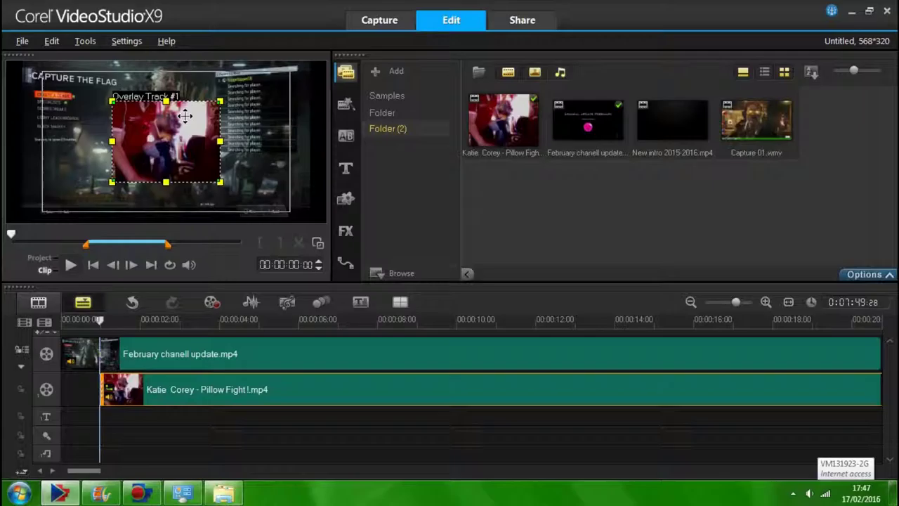
pyautogui.moveTo(185, 116)
pyautogui.mouseDown()
pyautogui.moveTo(291, 85)
pyautogui.moveTo(175, 95)
pyautogui.moveTo(181, 112)
pyautogui.moveTo(190, 108)
pyautogui.mouseUp()
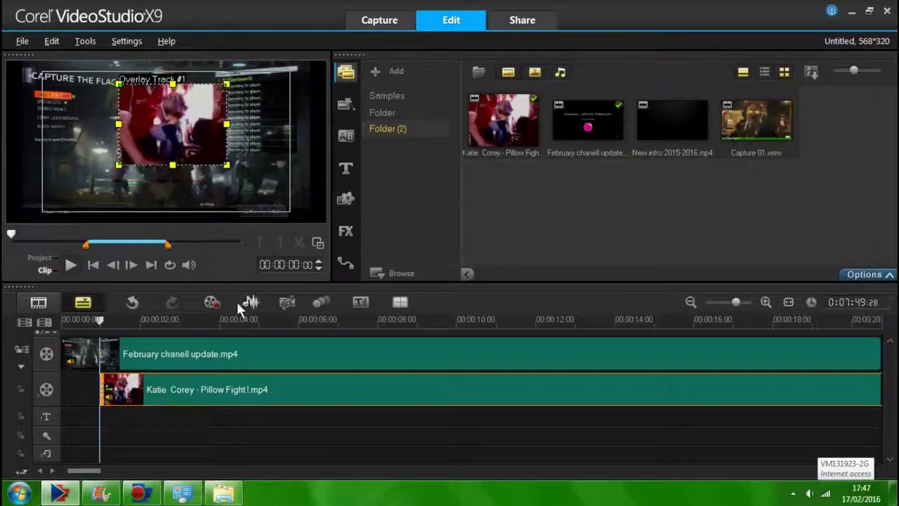
pyautogui.click(141, 411)
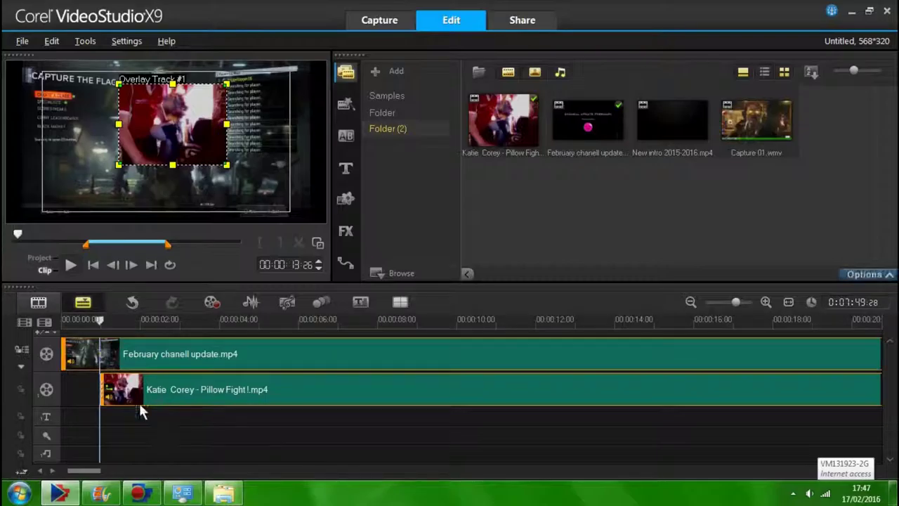
pyautogui.moveTo(105, 386); pyautogui.dragTo(70, 388)
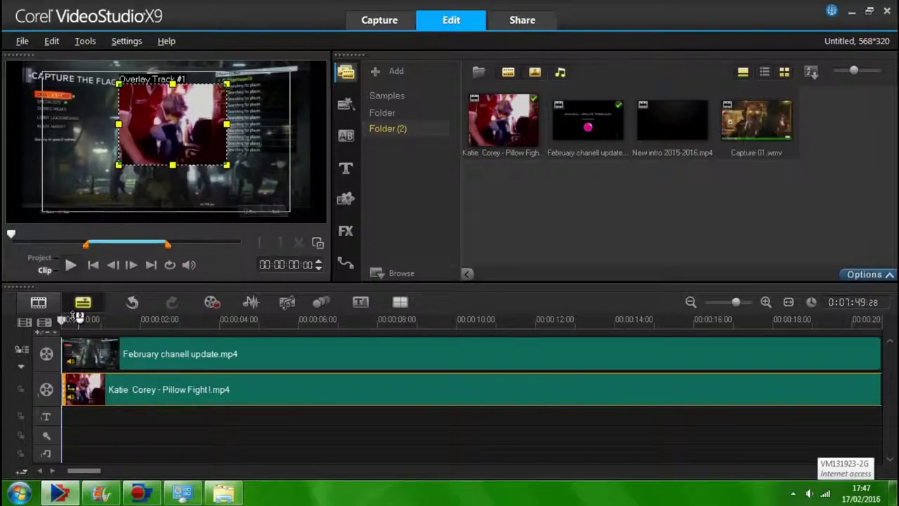
# Step: Shrink the overlay and move it into the frame's top-right corner
pyautogui.moveTo(177, 104); pyautogui.dragTo(285, 90)
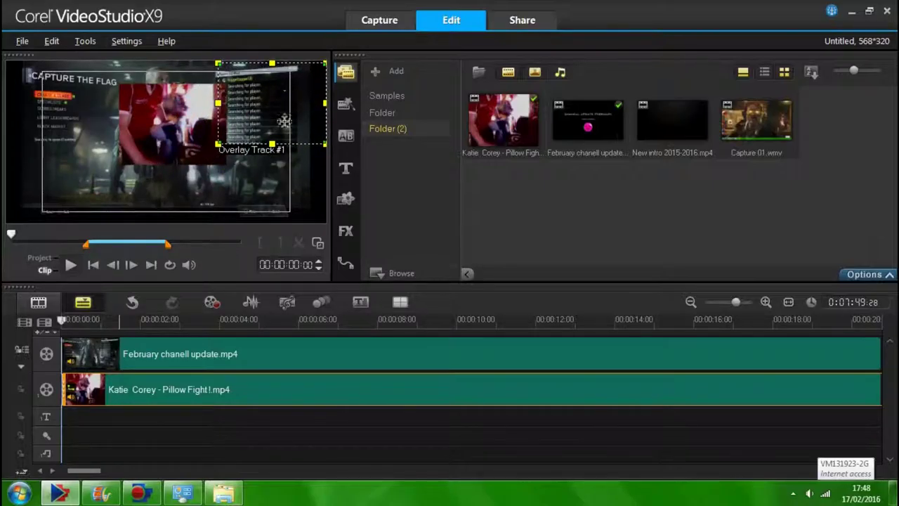
pyautogui.moveTo(272, 146); pyautogui.dragTo(271, 138)
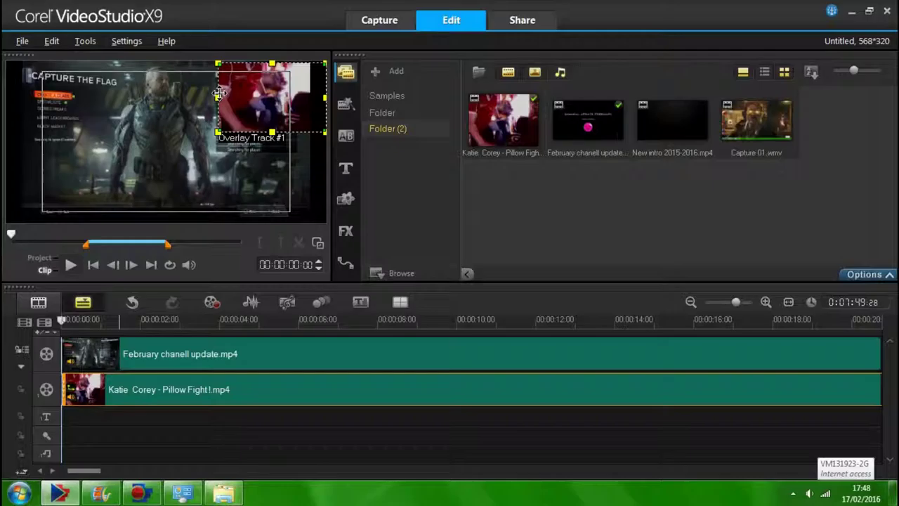
pyautogui.moveTo(218, 132); pyautogui.dragTo(230, 125)
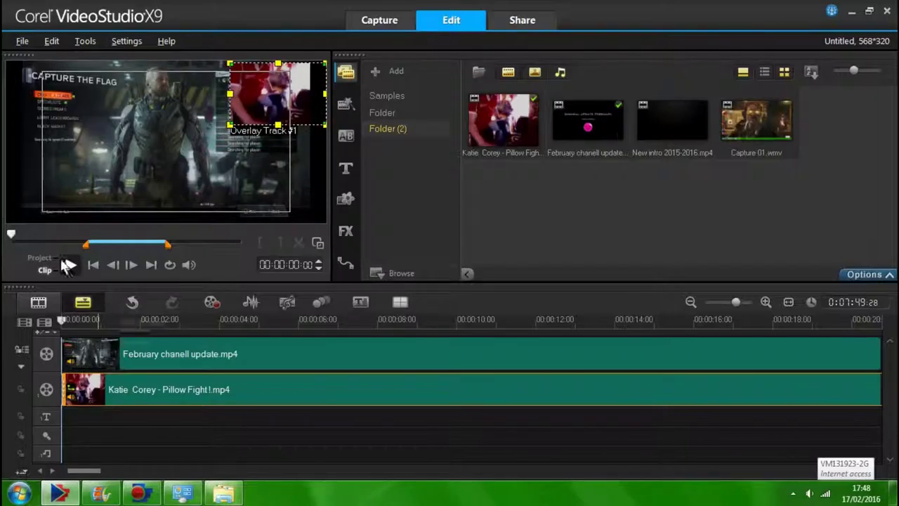
# Step: Preview the project, then nudge the overlay slightly left and down in the corner
pyautogui.press('space')
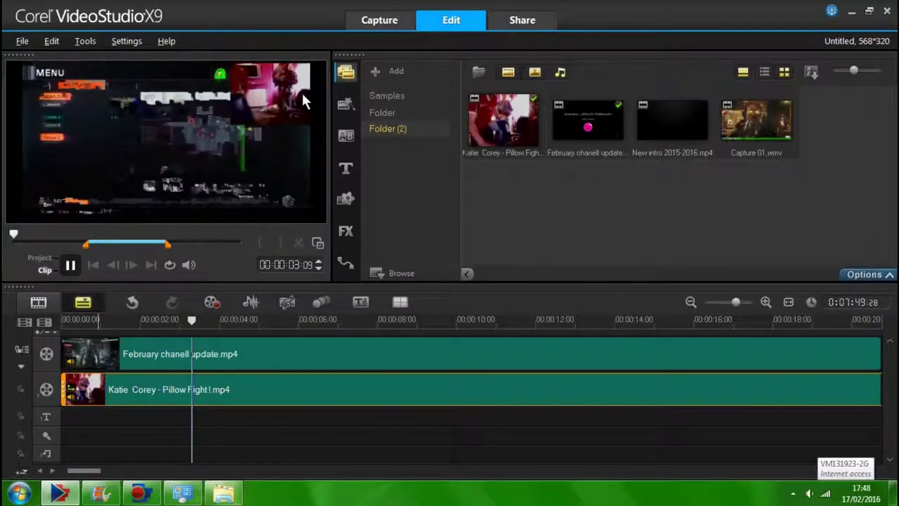
pyautogui.click(253, 106)
pyautogui.moveTo(260, 90); pyautogui.dragTo(265, 94)
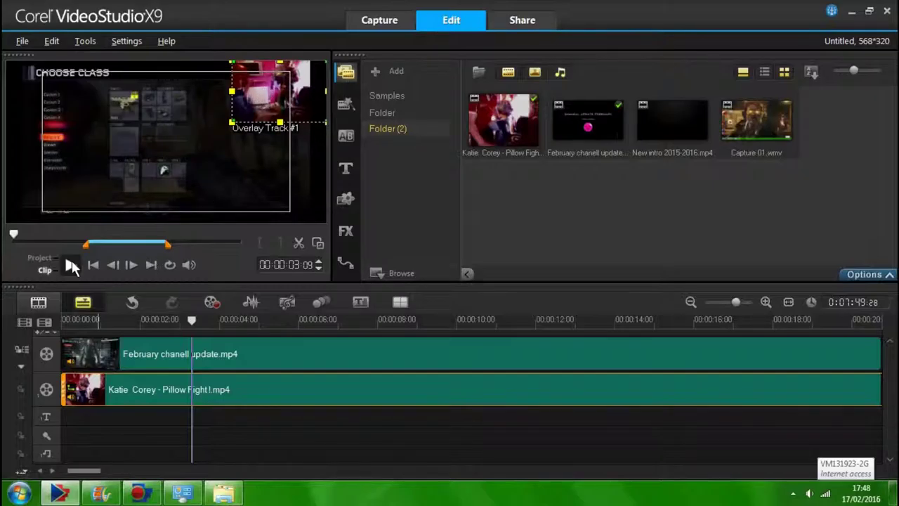
# Step: Replay the preview to check the overlay, then select the February clip on the video track
pyautogui.click(71, 264)
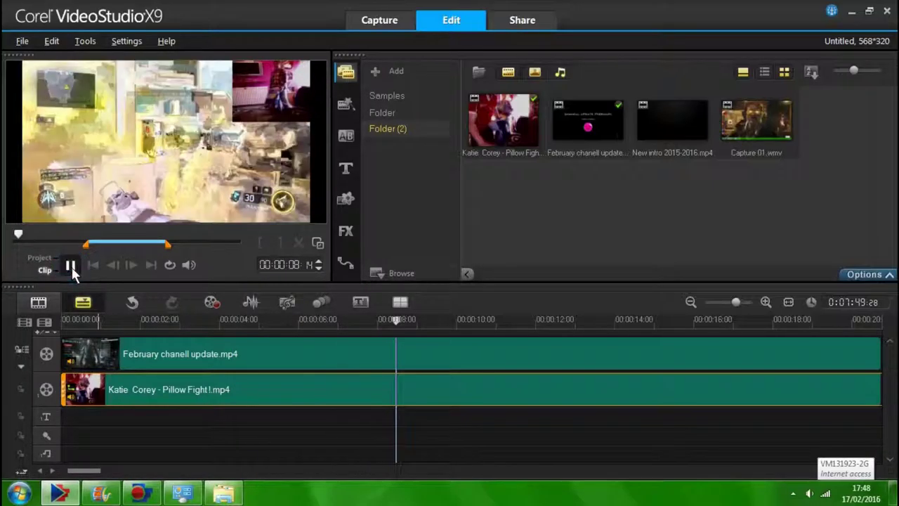
pyautogui.press('space')
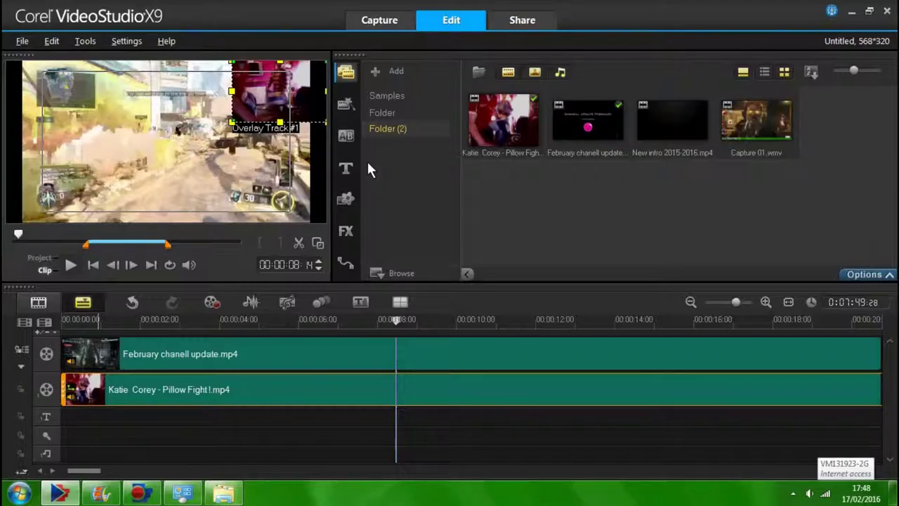
pyautogui.click(71, 264)
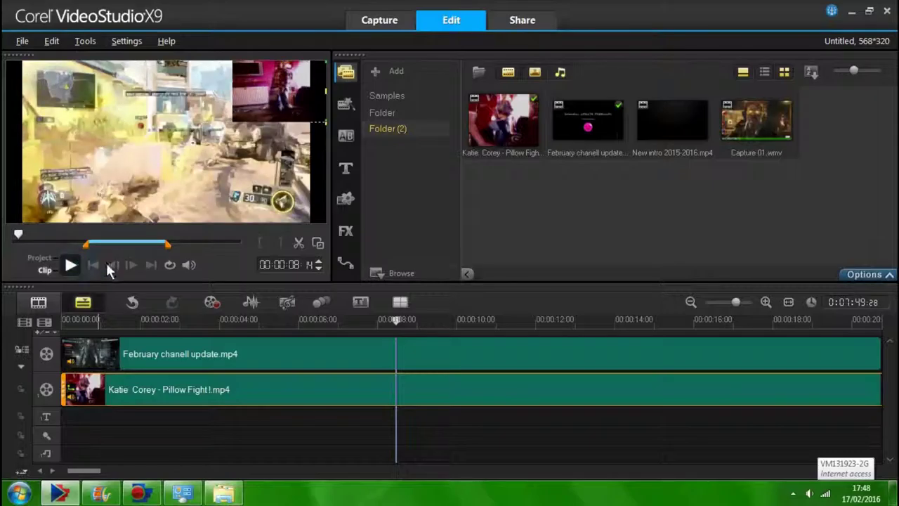
pyautogui.click(70, 265)
pyautogui.click(70, 264)
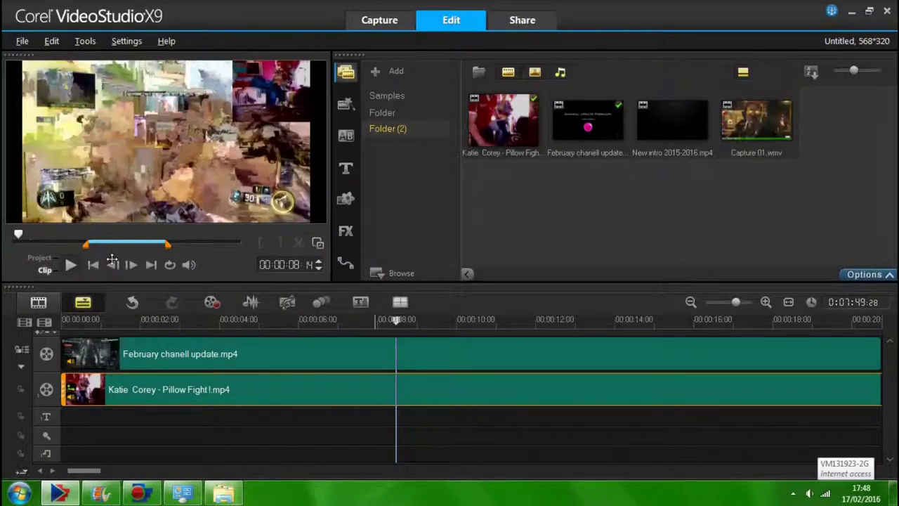
pyautogui.click(355, 351)
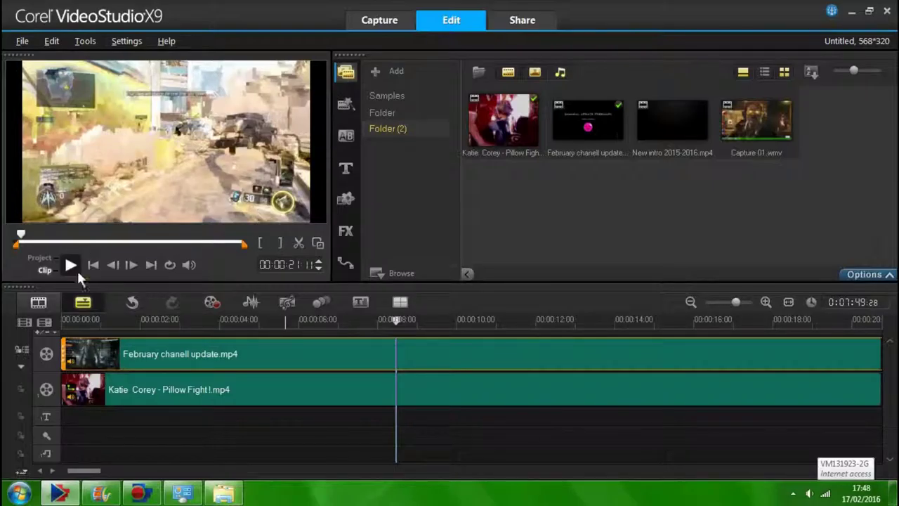